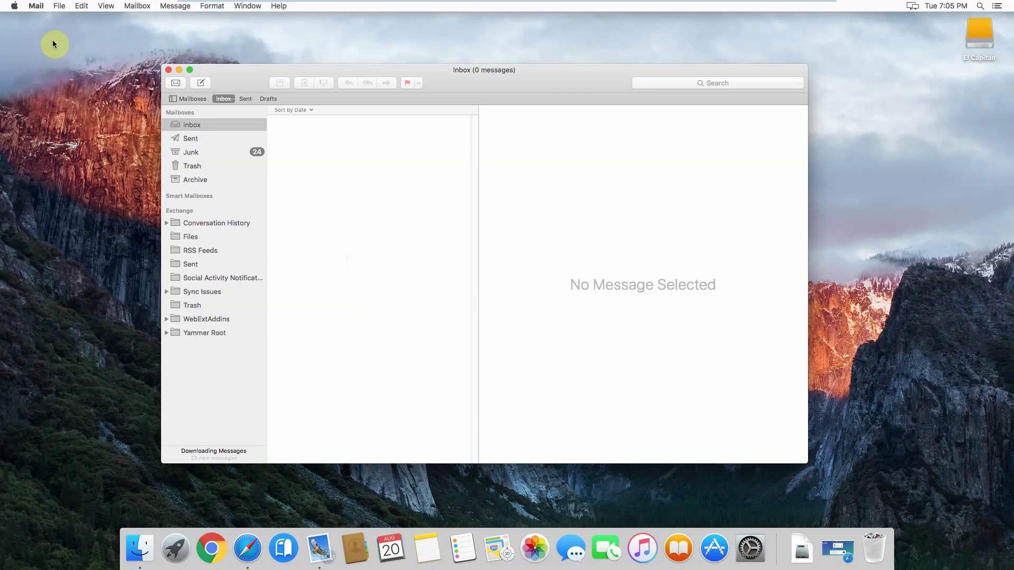
# Try matching Signature #1 to the default message font in the signature preferences, and restore its own formatting.
pyautogui.click(36, 7)
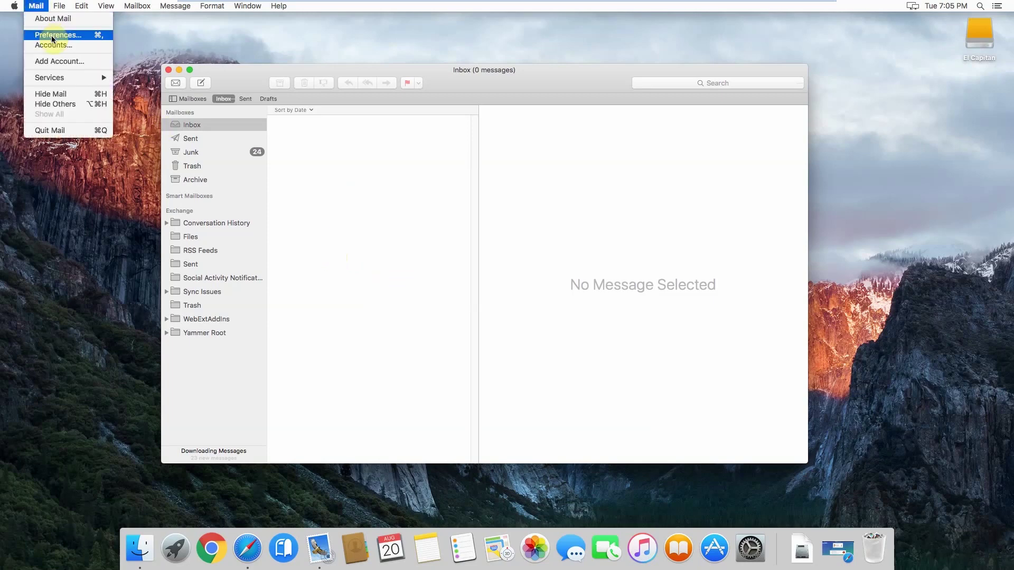
pyautogui.click(52, 35)
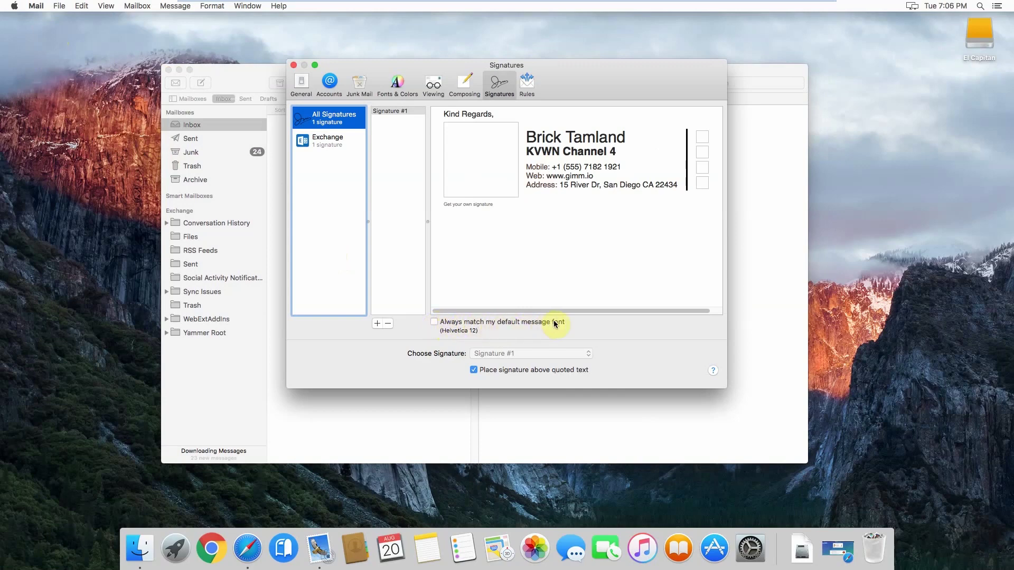
pyautogui.click(434, 322)
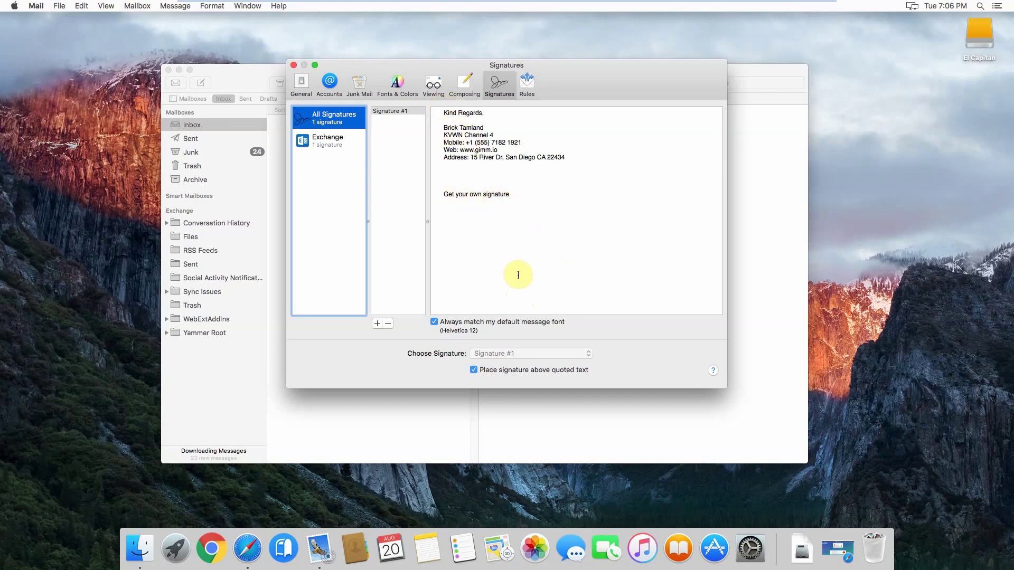
pyautogui.click(434, 323)
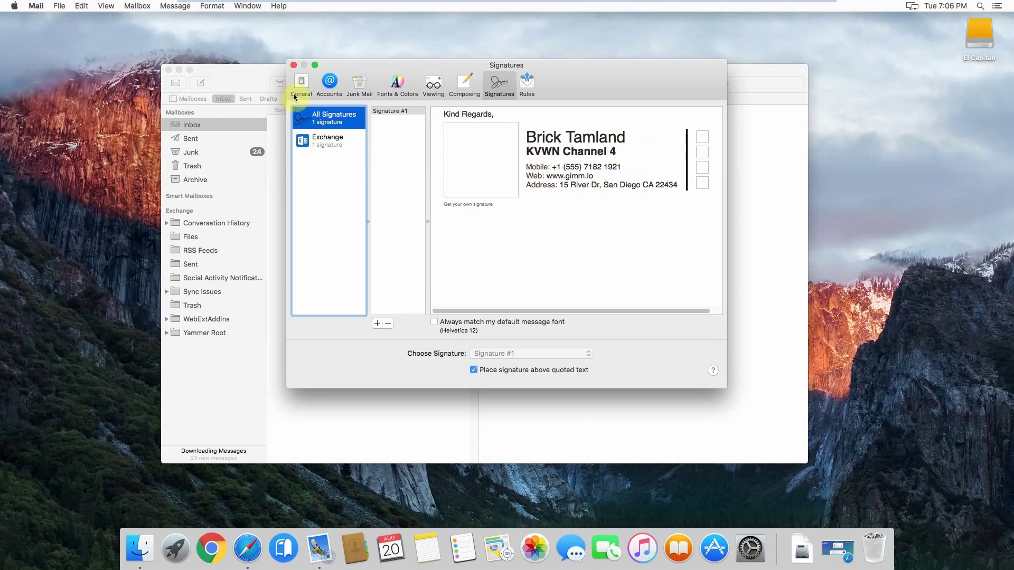
pyautogui.click(293, 65)
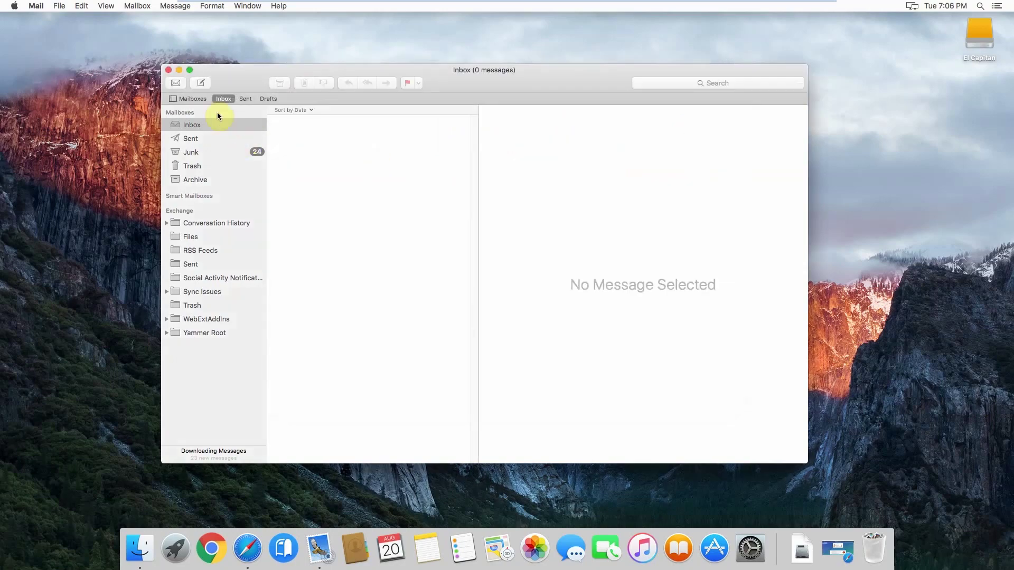
# Compare how Signature #1 renders in a new message with its preview in the signature preferences.
pyautogui.click(201, 83)
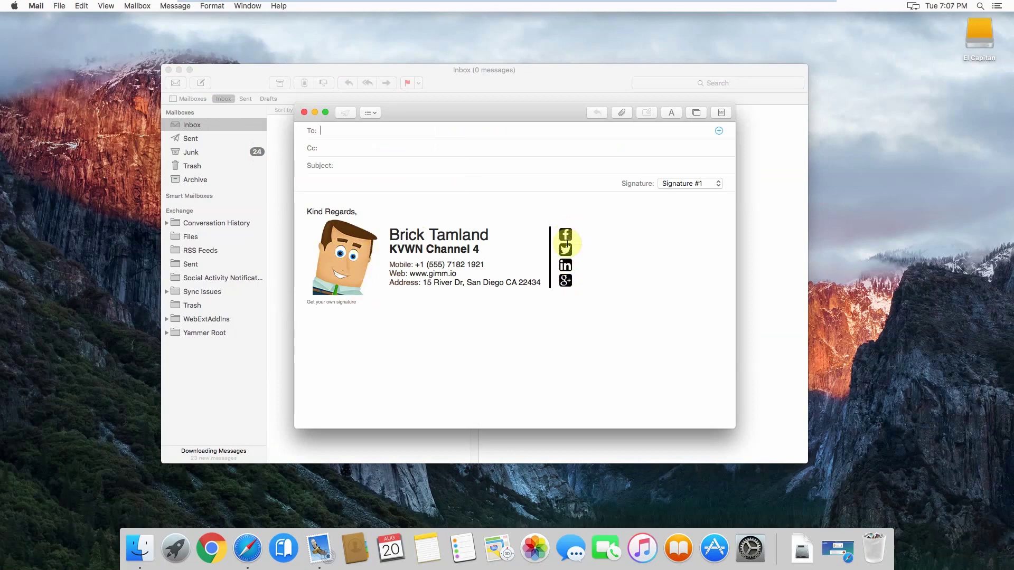
pyautogui.click(305, 113)
pyautogui.click(36, 6)
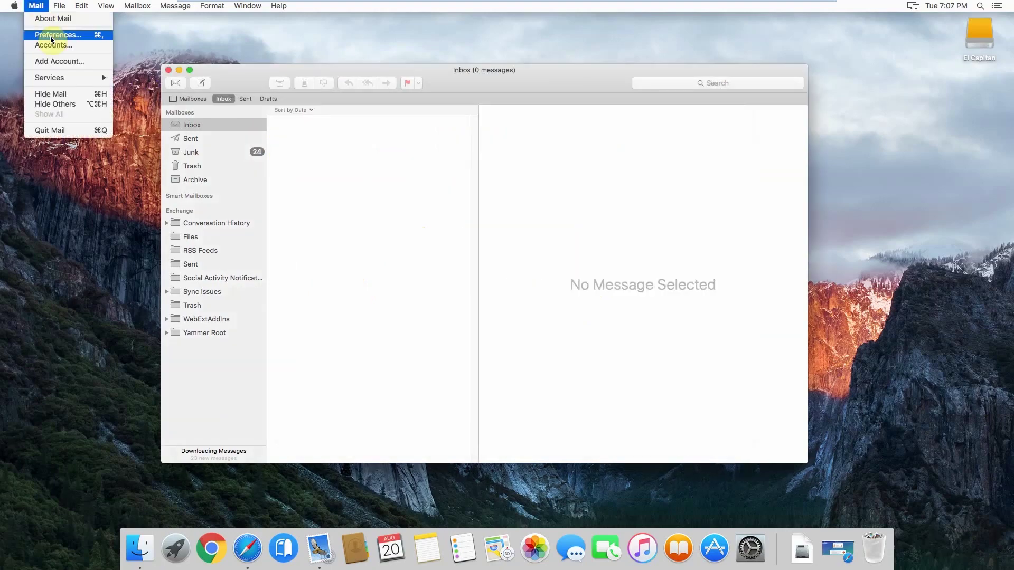
pyautogui.click(48, 33)
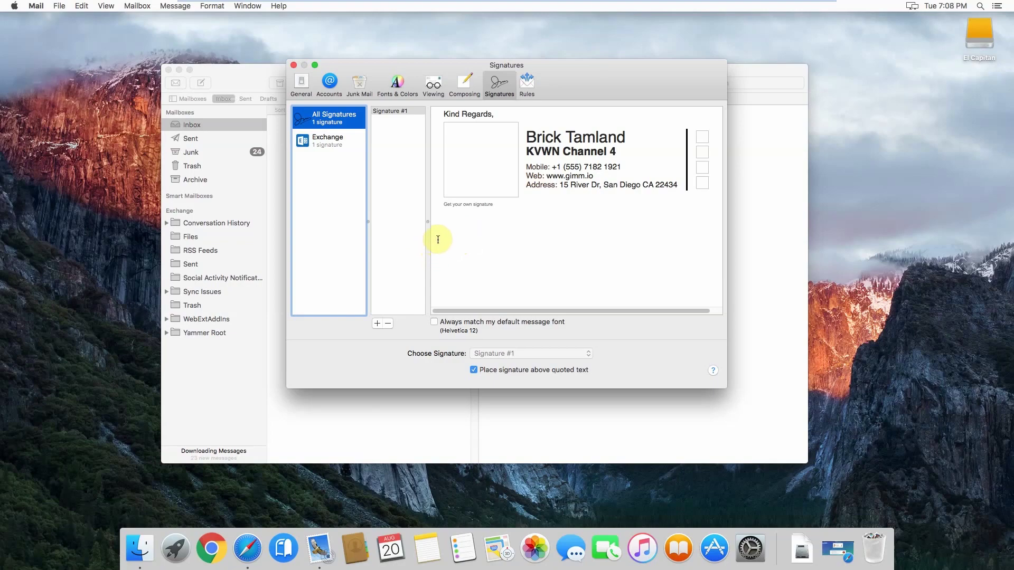
pyautogui.click(293, 65)
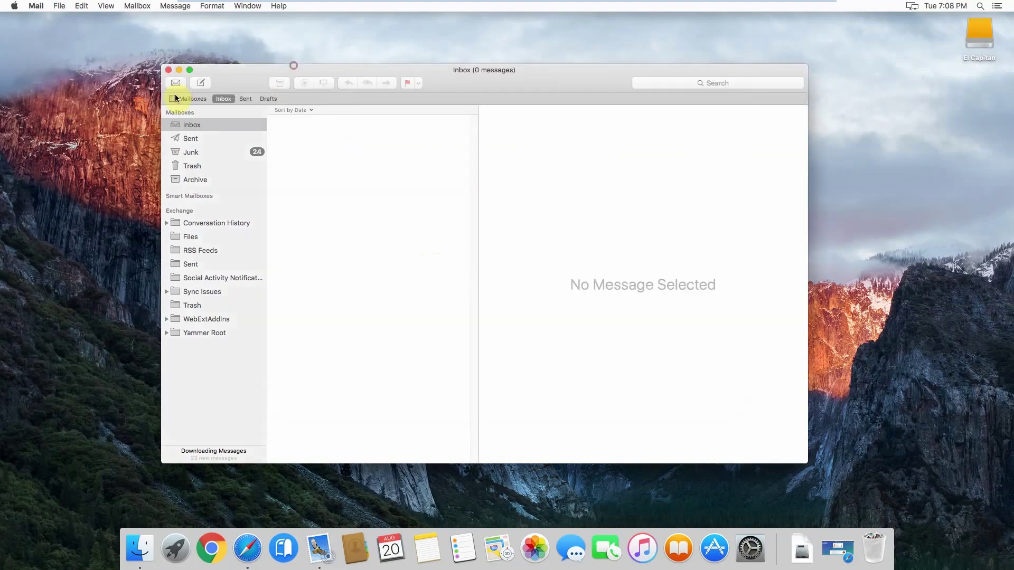
pyautogui.click(199, 85)
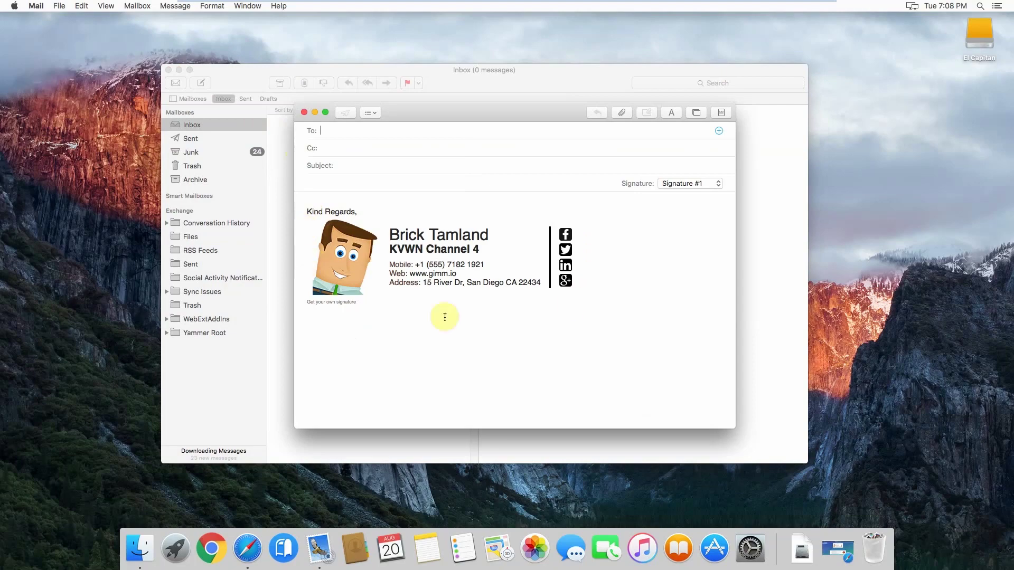
pyautogui.click(304, 112)
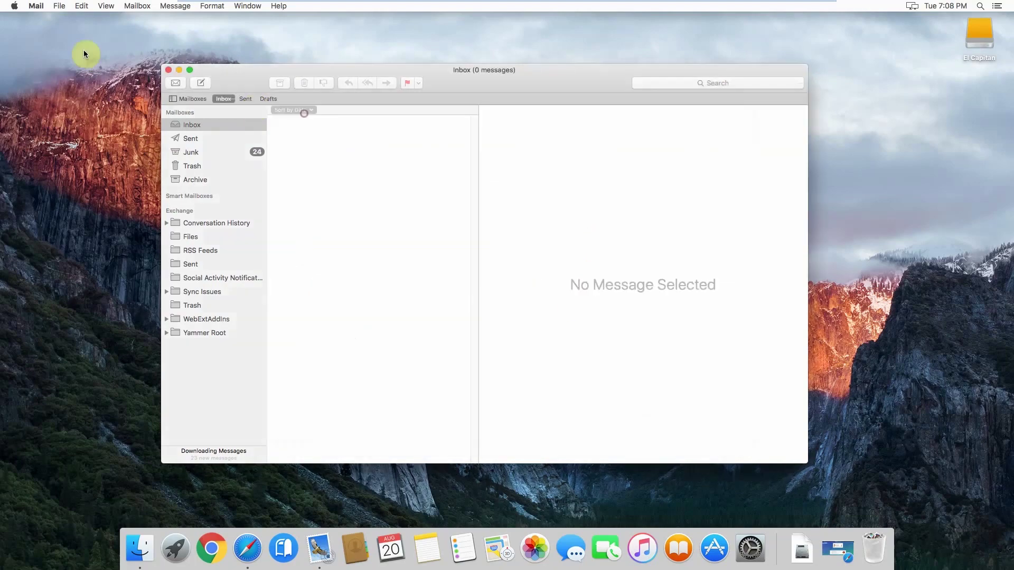
# Set the message format for composing to Plain Text and check the signature in a new message.
pyautogui.click(36, 6)
pyautogui.click(44, 36)
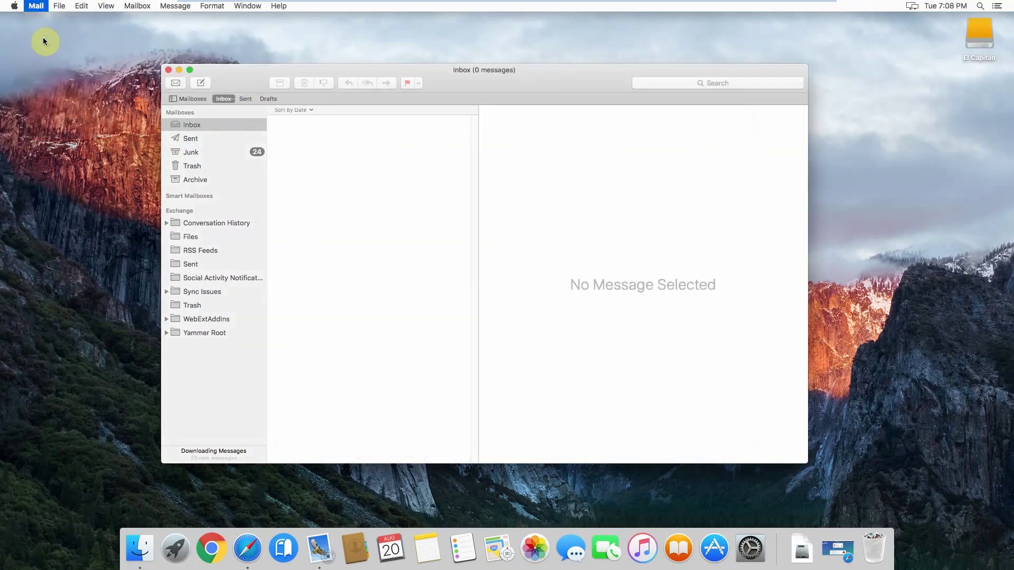
pyautogui.click(465, 86)
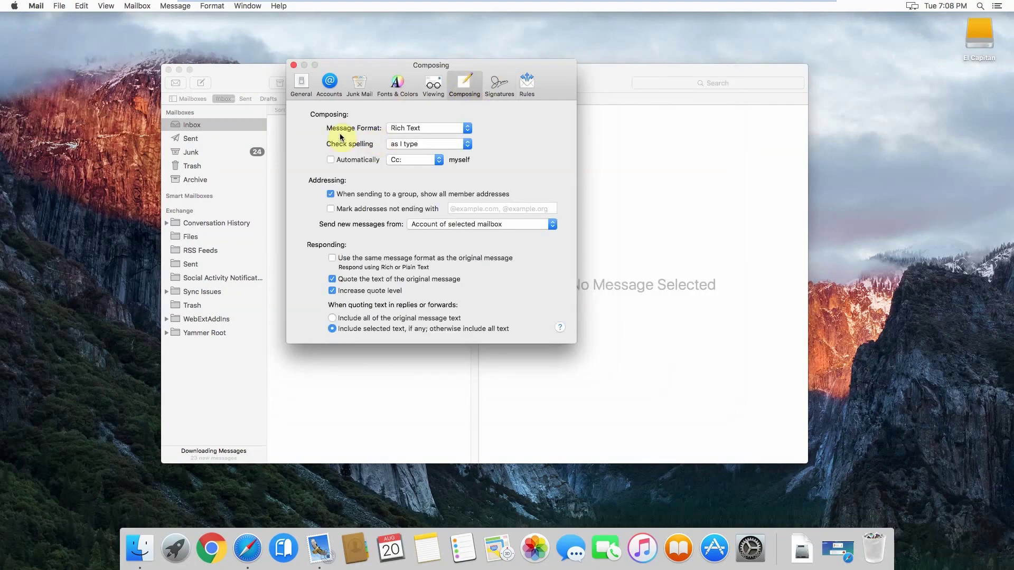
pyautogui.click(466, 129)
pyautogui.click(459, 116)
pyautogui.click(293, 65)
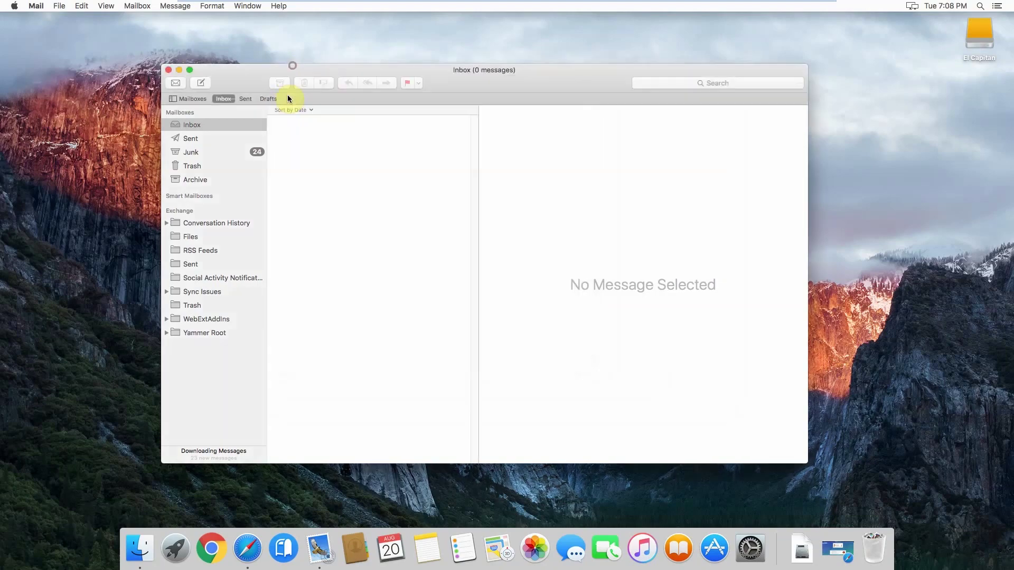
pyautogui.click(203, 83)
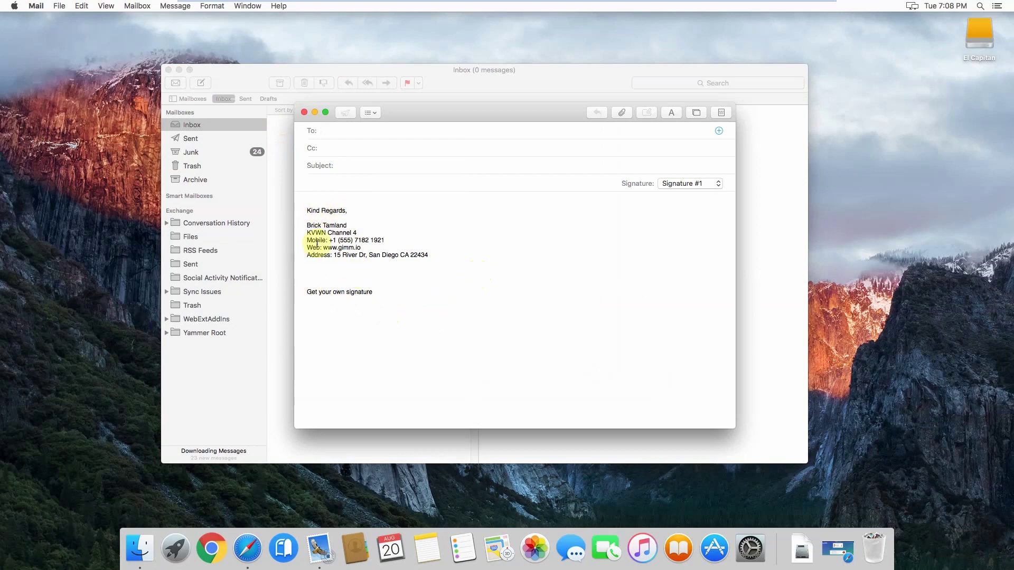
pyautogui.click(304, 112)
# Set the message format for composing back to Rich Text in the preferences.
pyautogui.click(36, 5)
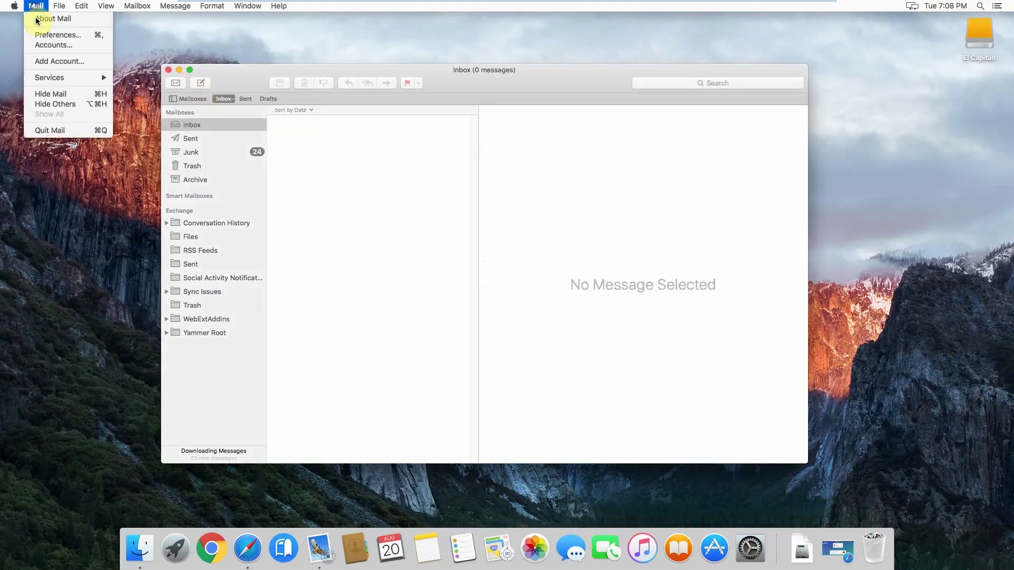
pyautogui.click(41, 37)
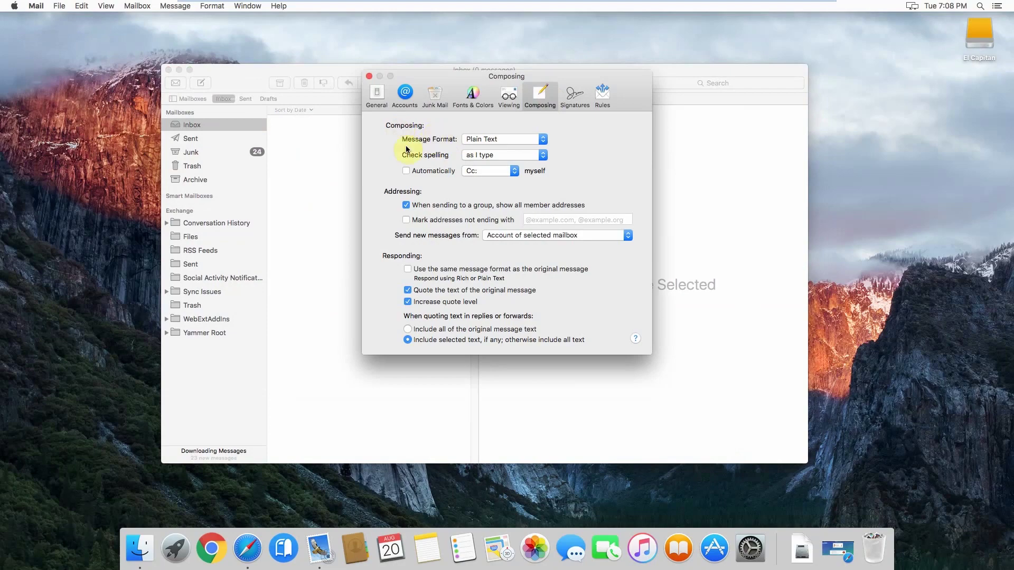
pyautogui.click(540, 138)
pyautogui.click(498, 150)
# Disable loading remote content in messages in the viewing preferences and check the signature in a new message.
pyautogui.click(510, 105)
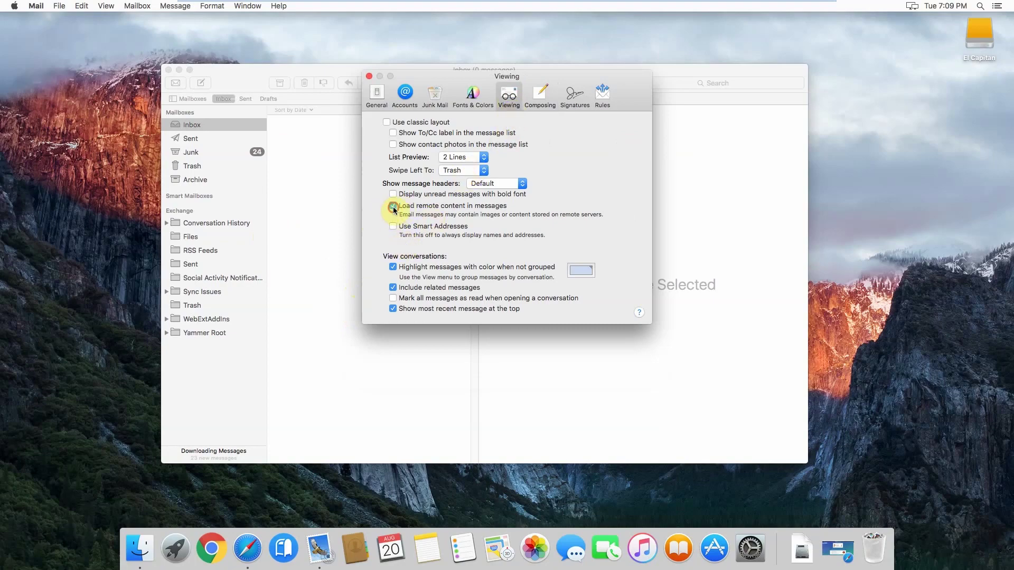
pyautogui.click(393, 206)
pyautogui.click(393, 206)
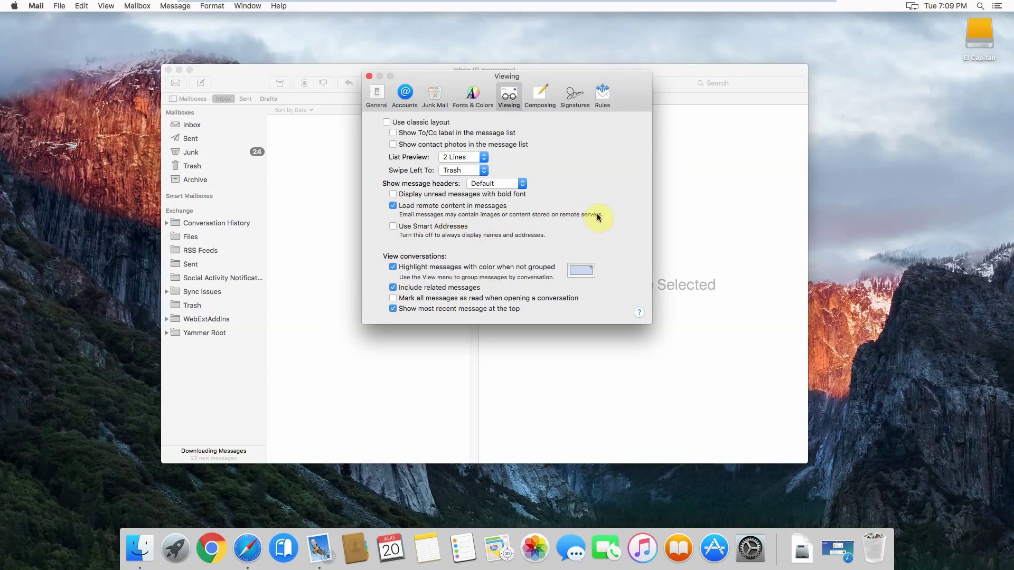
pyautogui.click(393, 205)
pyautogui.click(368, 77)
pyautogui.click(201, 83)
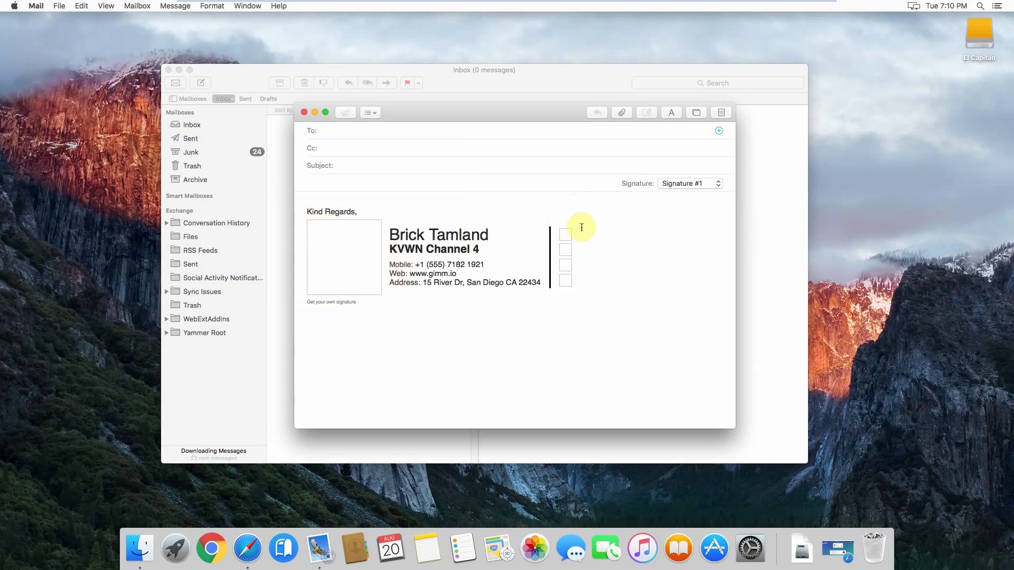
pyautogui.click(304, 112)
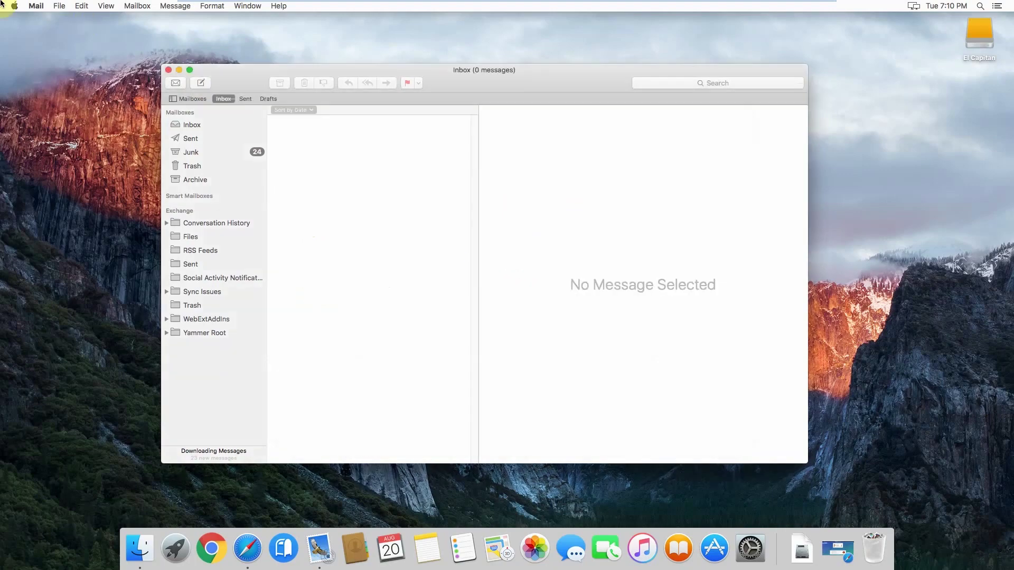
# Re-enable loading remote content in messages in the viewing preferences.
pyautogui.click(36, 6)
pyautogui.click(53, 35)
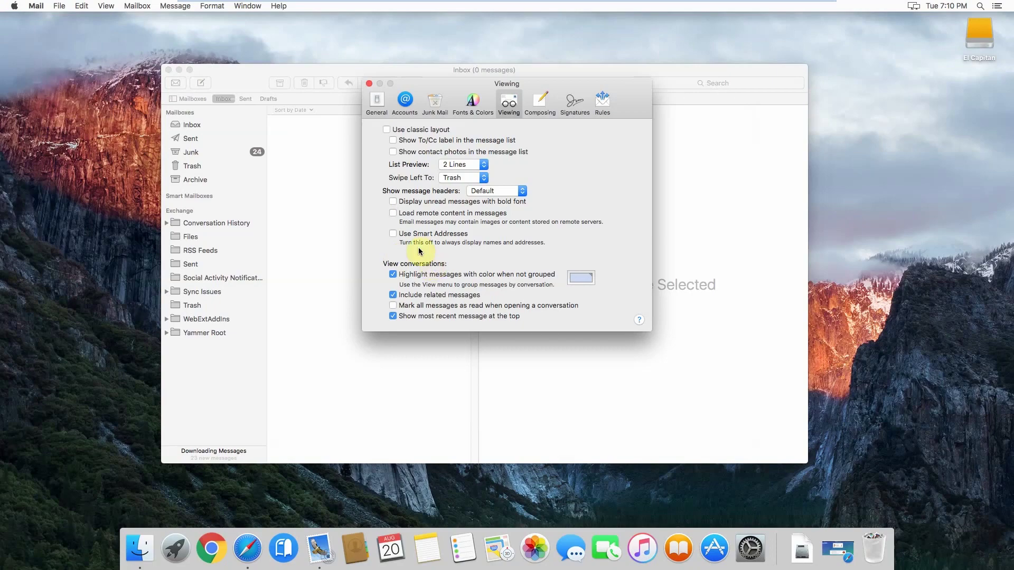
pyautogui.click(391, 216)
# Try replying in the same message format as the original message, and switch that composing option off again.
pyautogui.click(545, 105)
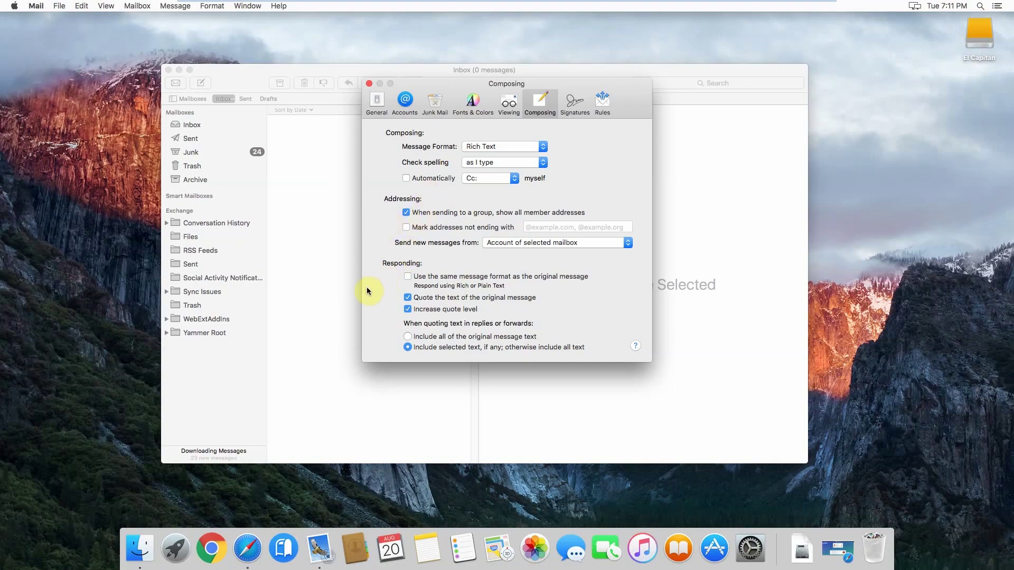
pyautogui.click(407, 278)
pyautogui.click(408, 278)
# Widen the signature preferences window and switch matching the default message font on and off for Signature #1.
pyautogui.click(574, 103)
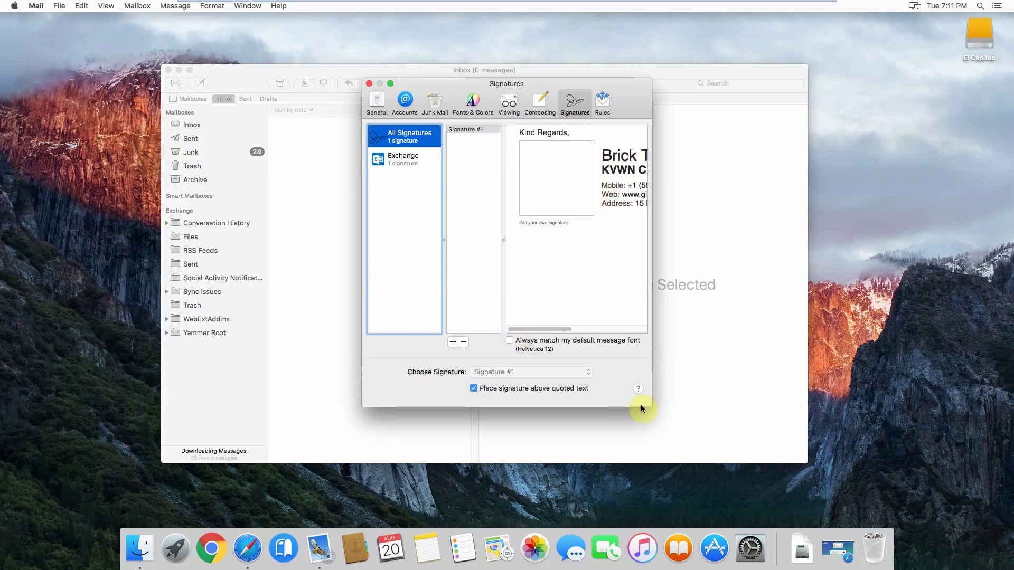
pyautogui.moveTo(648, 407); pyautogui.dragTo(780, 386)
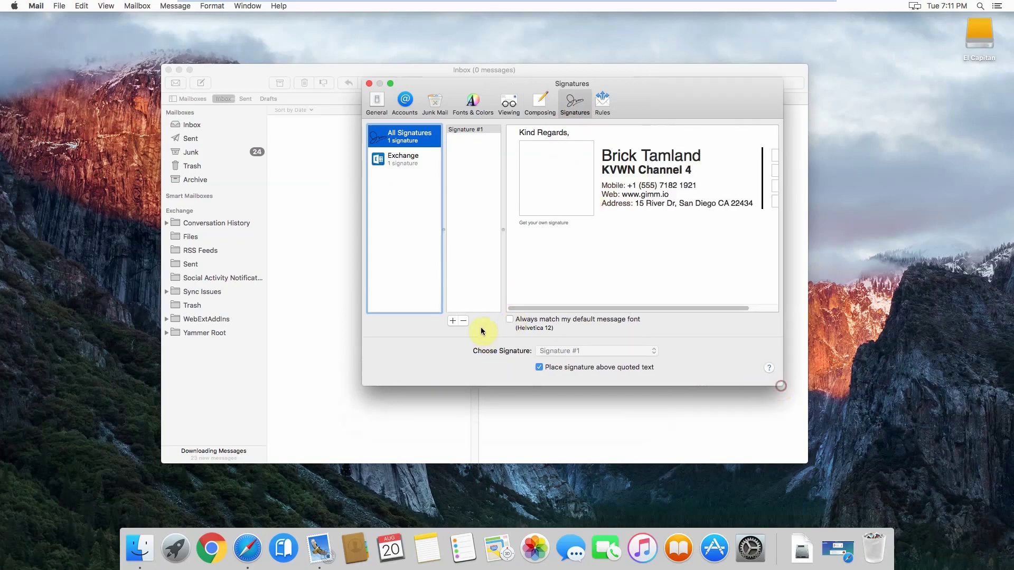
pyautogui.click(509, 320)
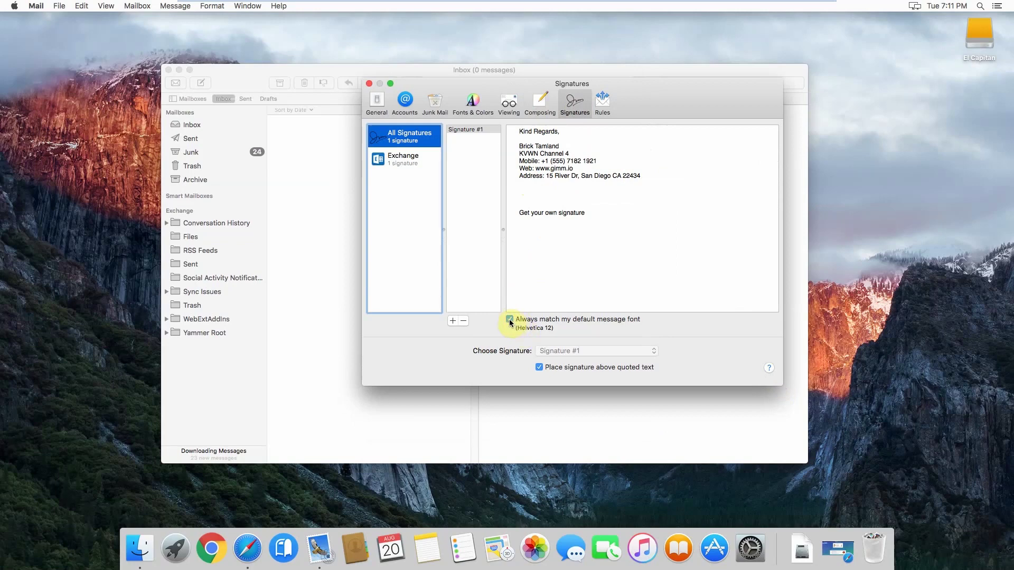
pyautogui.click(509, 319)
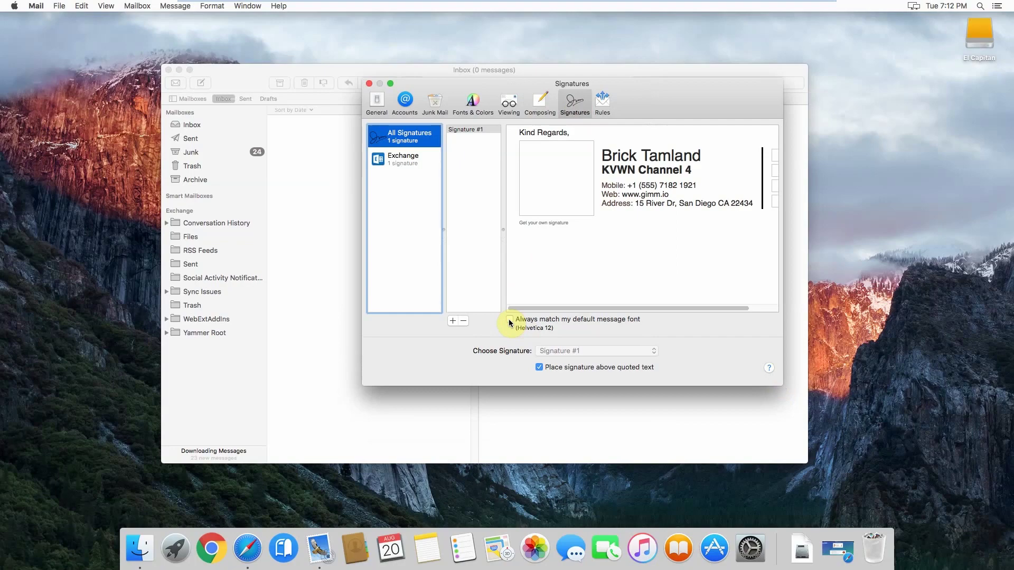
# Review the available message formats in the composing preferences, leaving Rich Text selected.
pyautogui.click(538, 103)
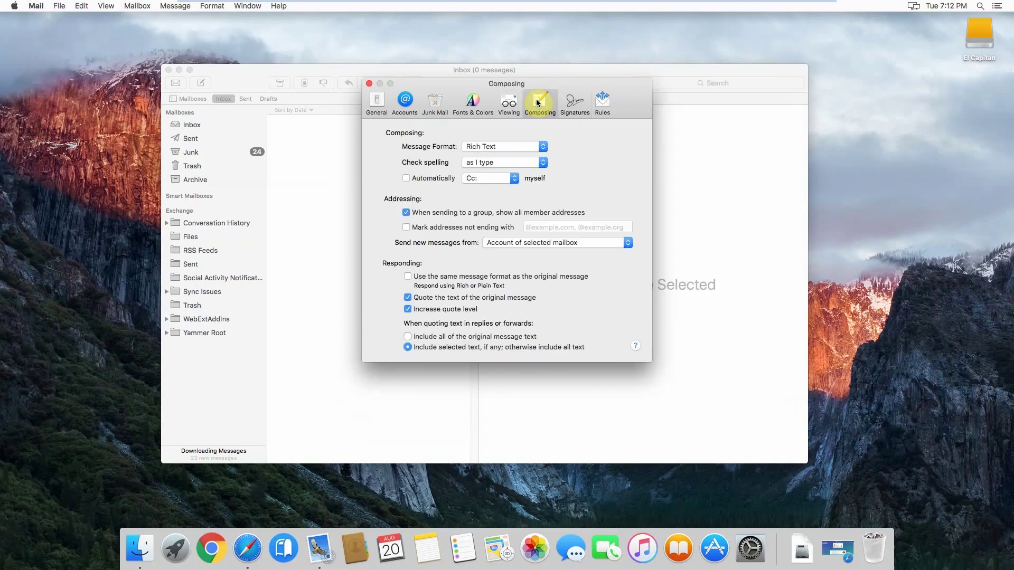
pyautogui.click(544, 147)
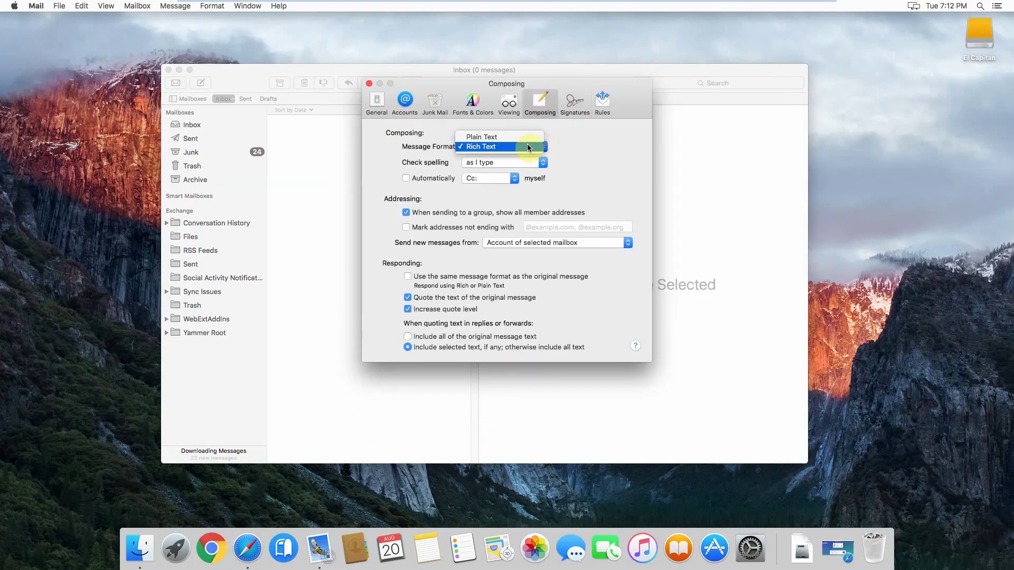
pyautogui.click(596, 150)
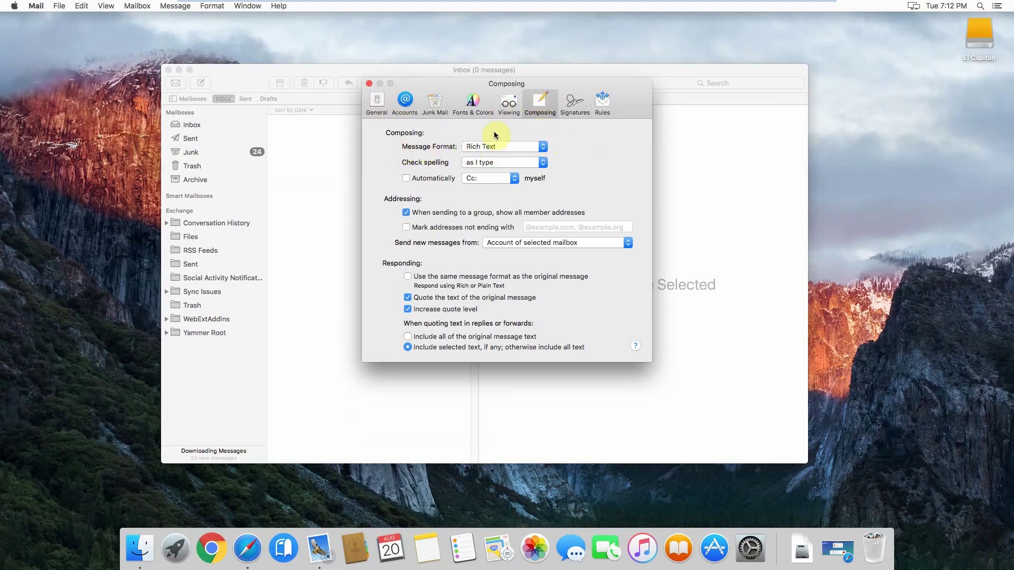
pyautogui.click(543, 146)
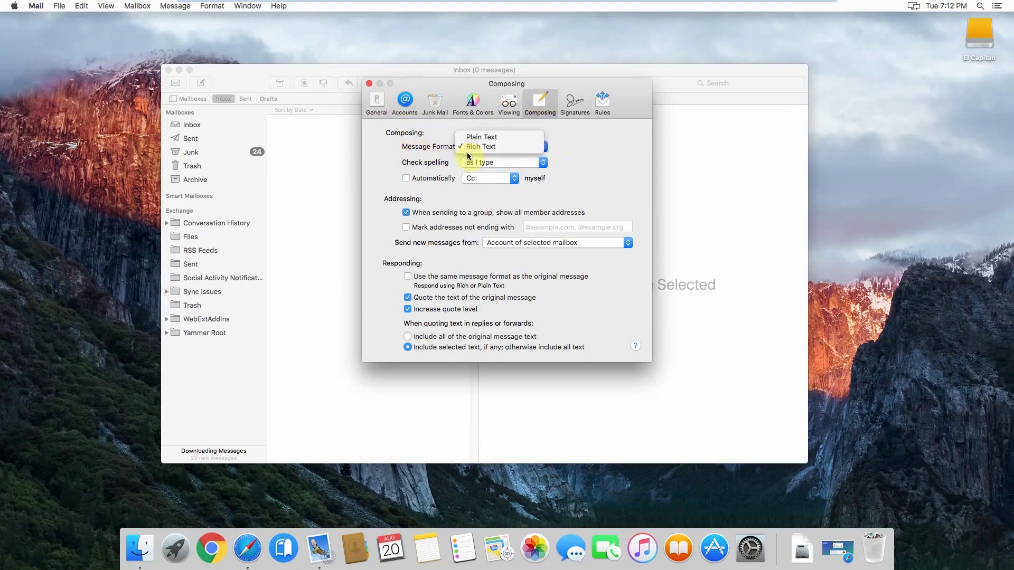
pyautogui.click(610, 156)
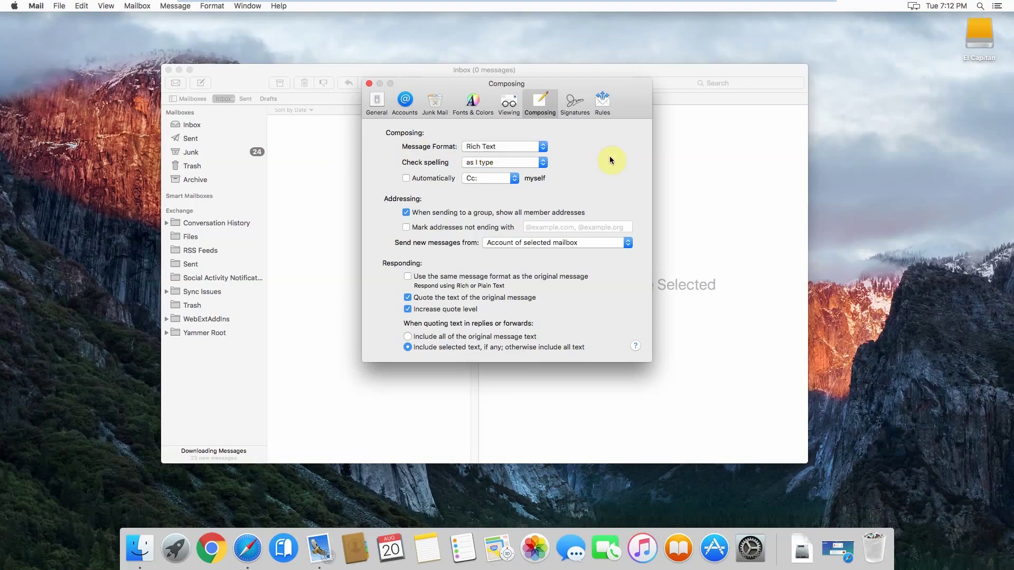
# Toggle the option to load remote content in messages and return to the composing preferences.
pyautogui.click(508, 108)
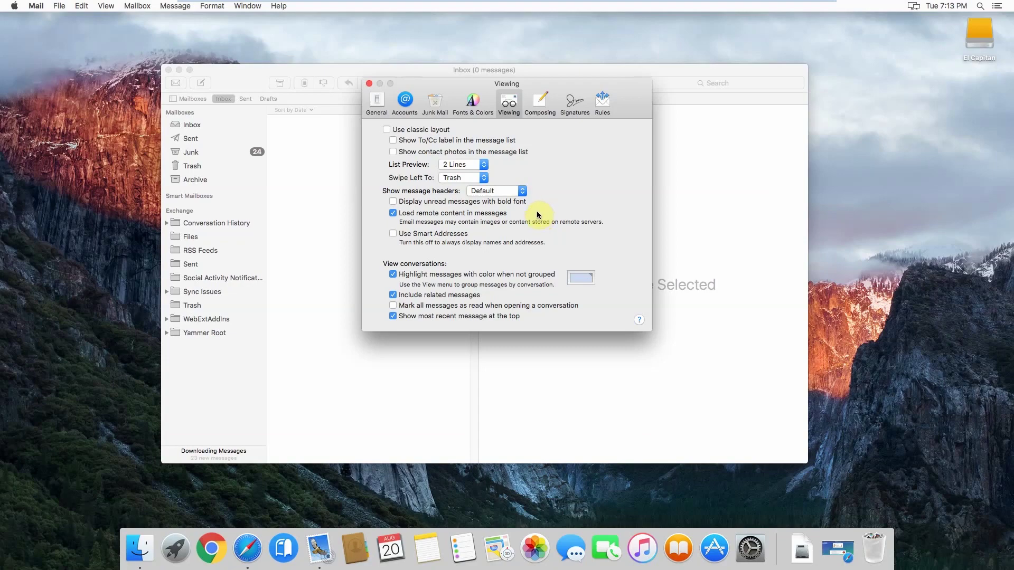
pyautogui.click(393, 214)
pyautogui.click(540, 103)
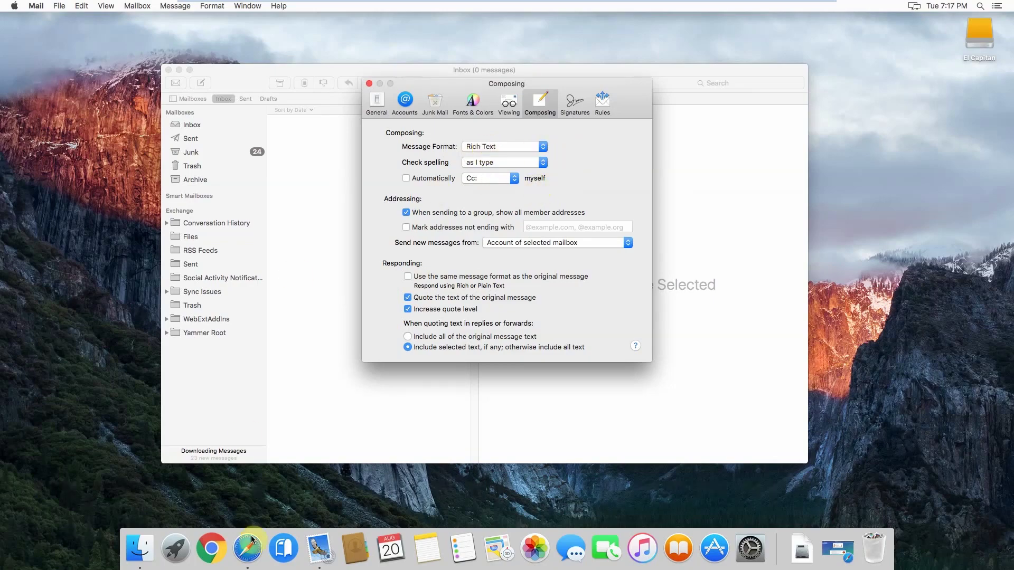
# Switch to Safari and browse the public signature layouts in the Gimmio email signature generator.
pyautogui.click(257, 557)
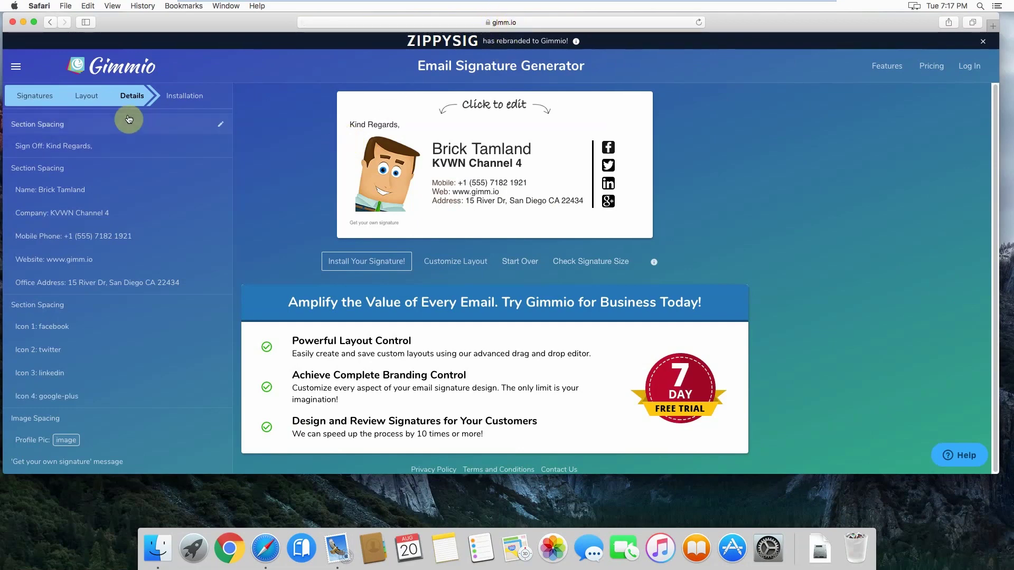
pyautogui.click(87, 96)
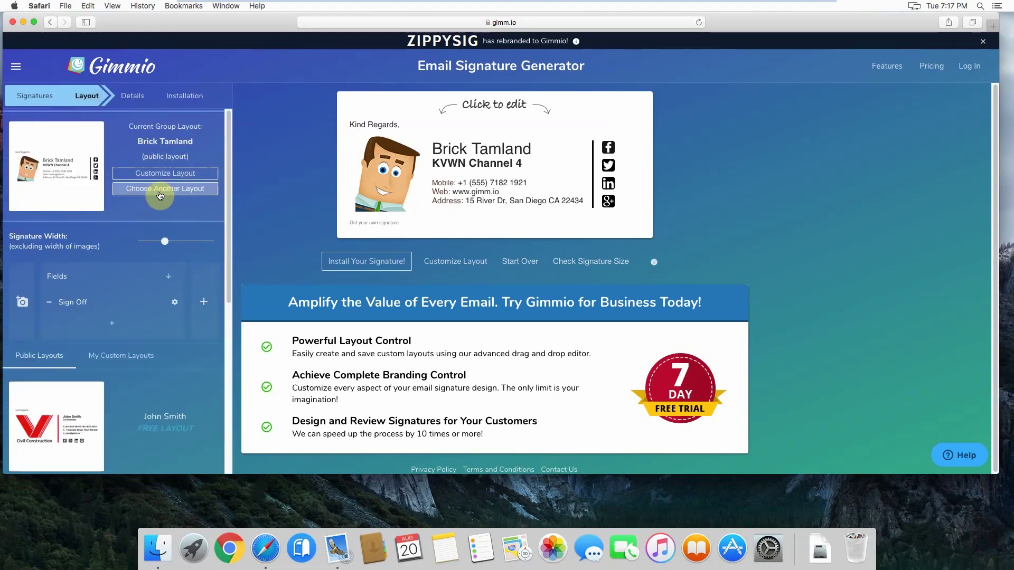
pyautogui.click(160, 189)
pyautogui.scroll(-2, 138, 313)
pyautogui.scroll(-15, 136, 315)
pyautogui.scroll(-15, 135, 308)
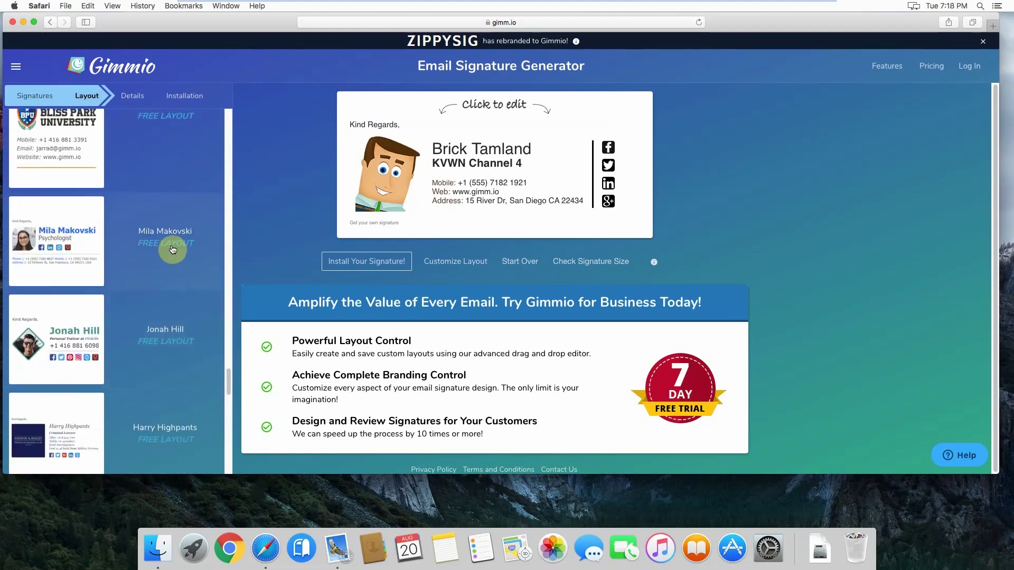
# Open the signature's Office Address field for editing from the signature preview.
pyautogui.click(481, 200)
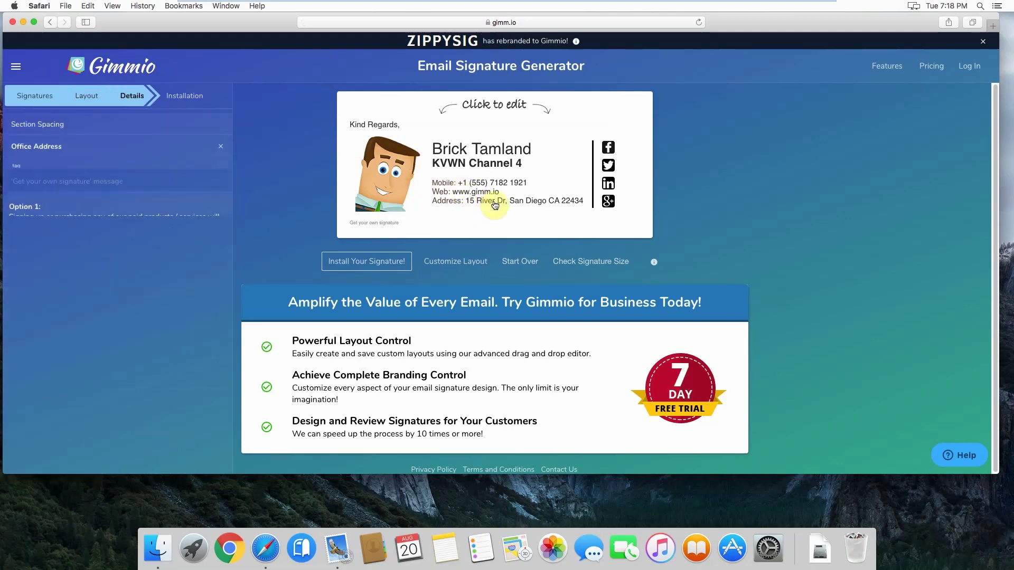